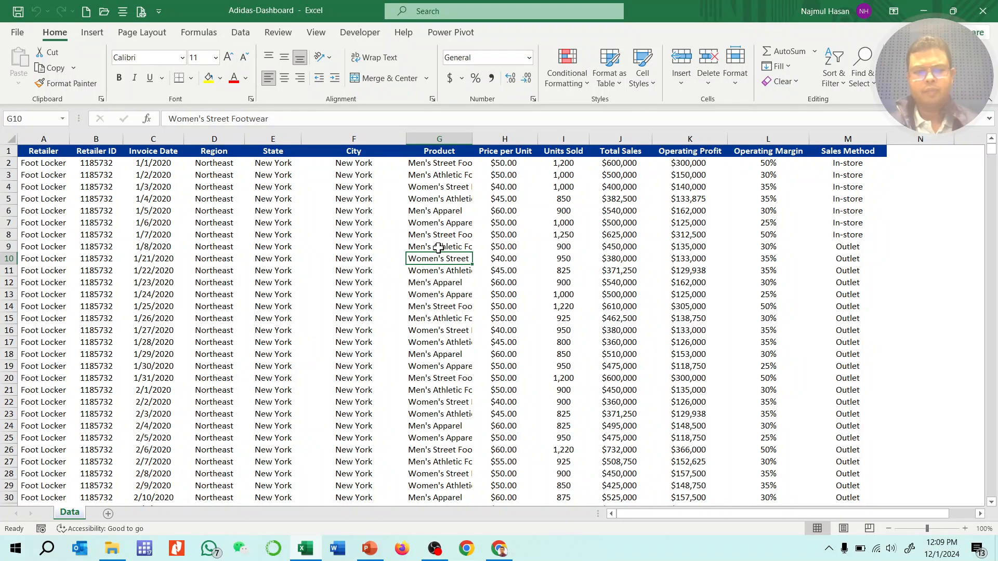
left_click(357, 281)
left_click(623, 306)
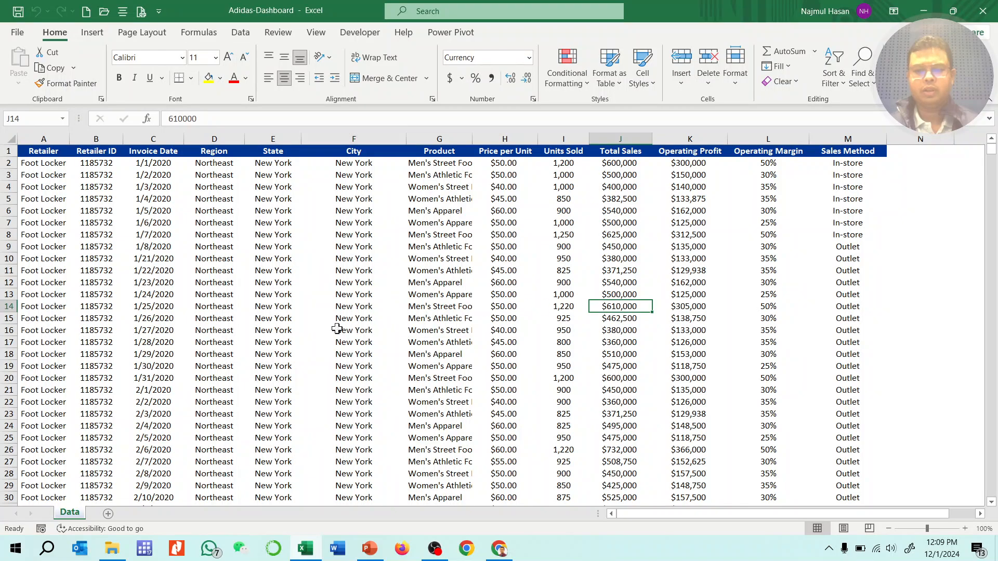
left_click(337, 329)
left_click(226, 296)
left_click(337, 333)
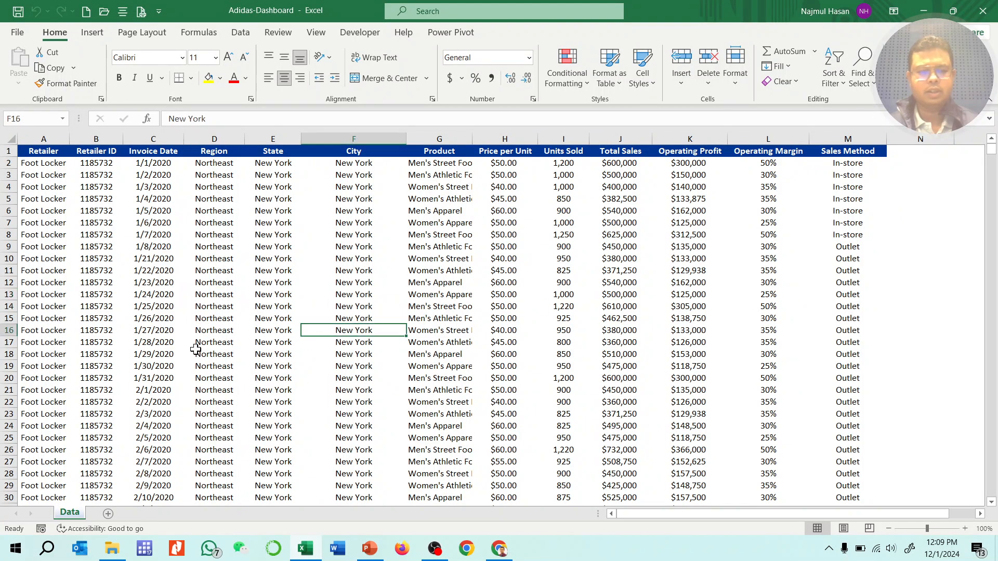
left_click(175, 354)
left_click(157, 245)
Create a PivotTable on a new worksheet from the sales data range Data!$A$1:$M$9649
left_click(237, 329)
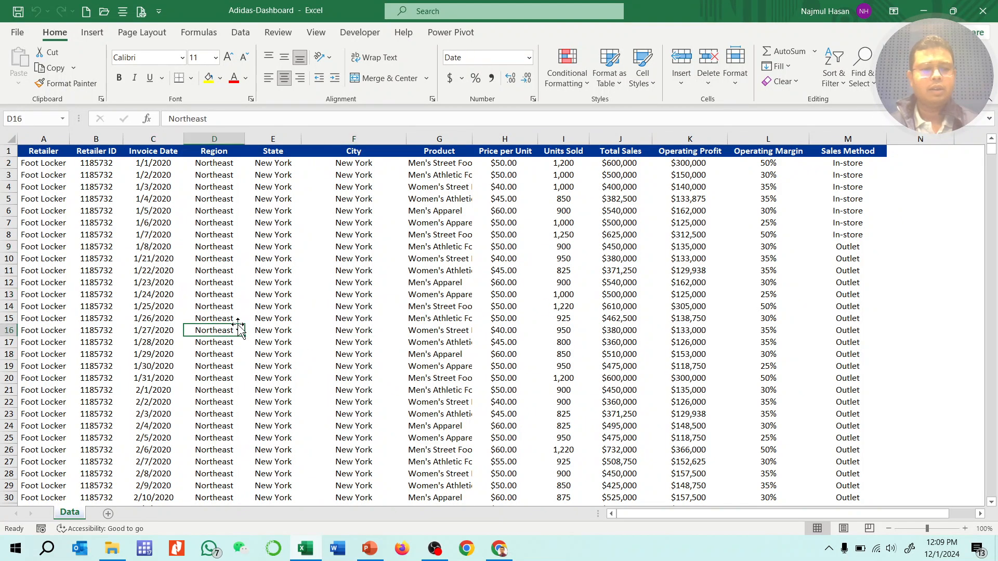
left_click(89, 33)
left_click(24, 65)
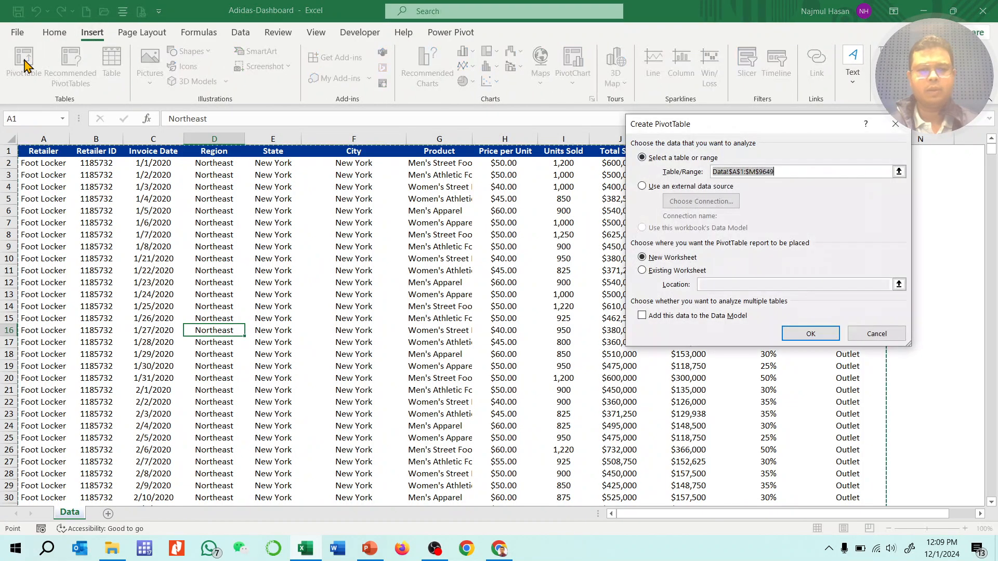
left_click(801, 335)
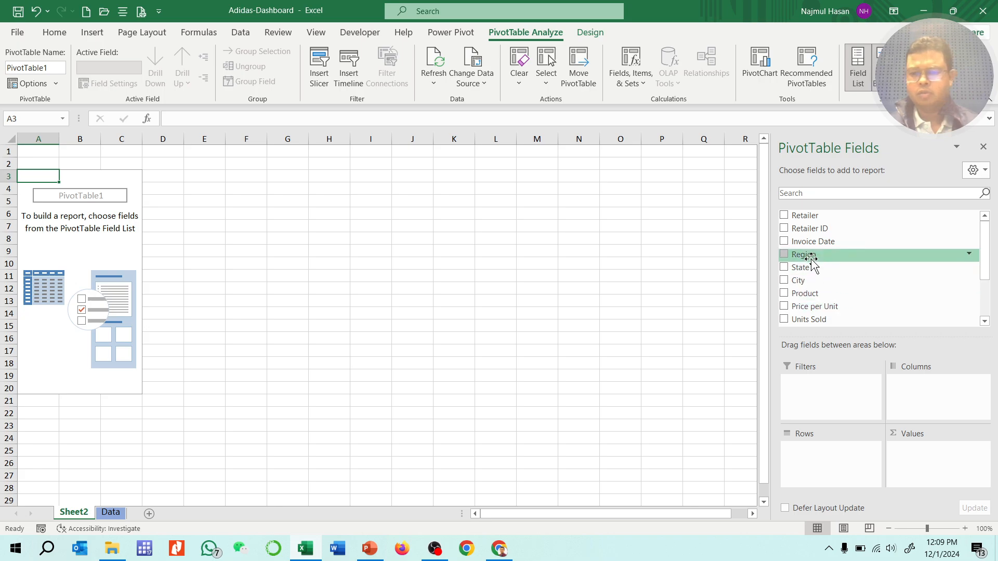
Build the PivotTable with Region as the row labels and Total Sales as the values
left_click_drag(811, 259, 823, 462)
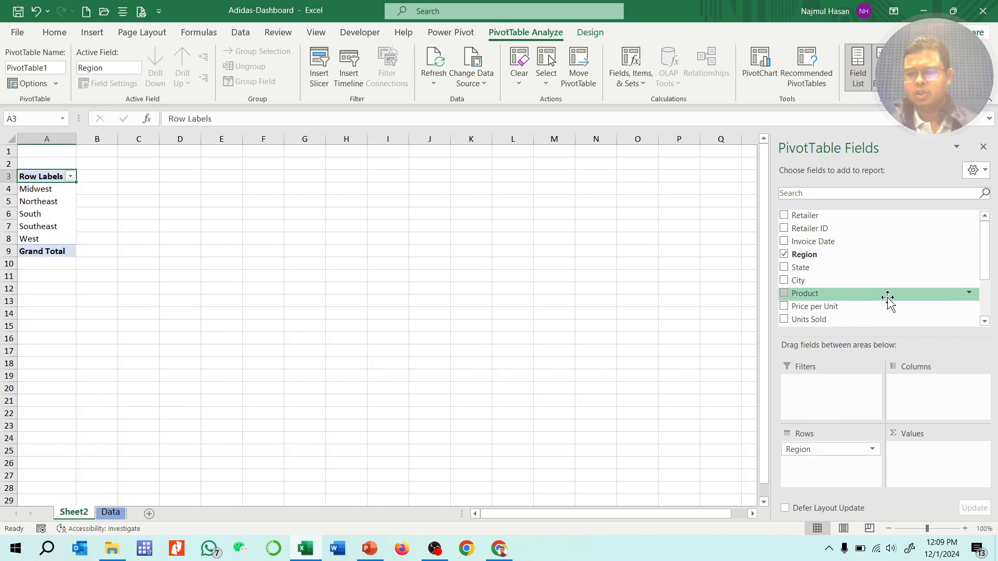
scroll(888, 297, "down", 2)
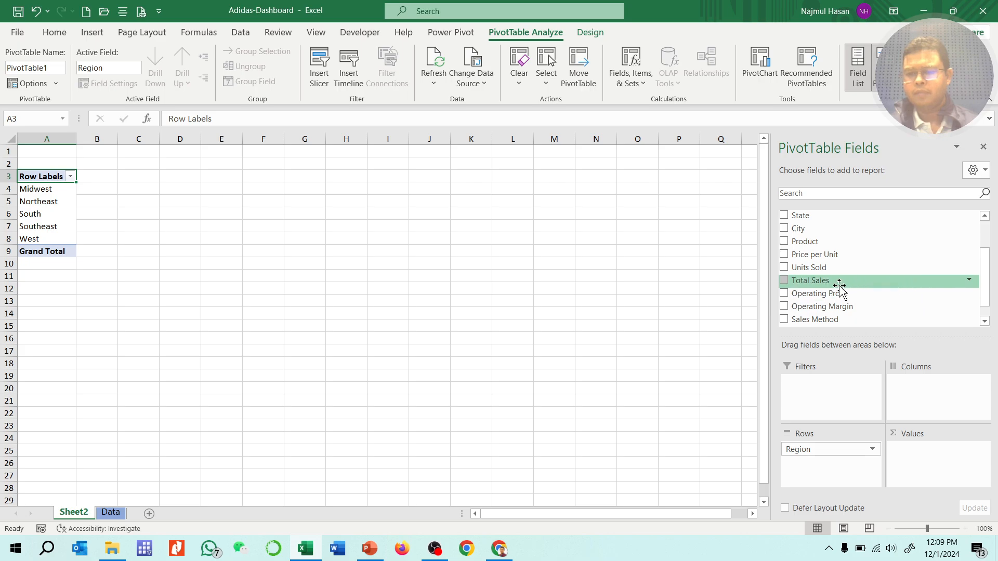
left_click_drag(839, 285, 944, 465)
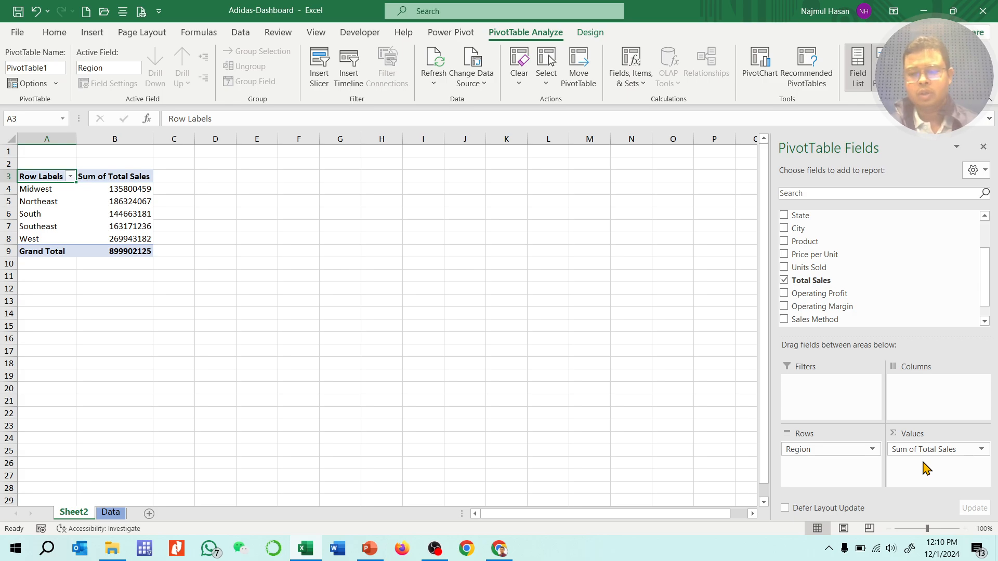
Change the Total Sales value field so that it is summarized by Count
left_click(982, 450)
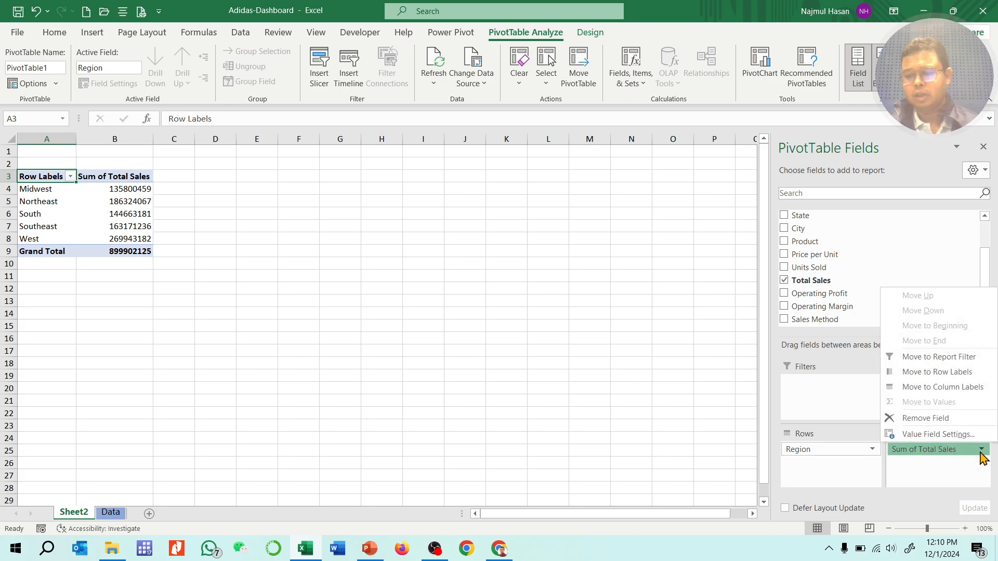
left_click(929, 436)
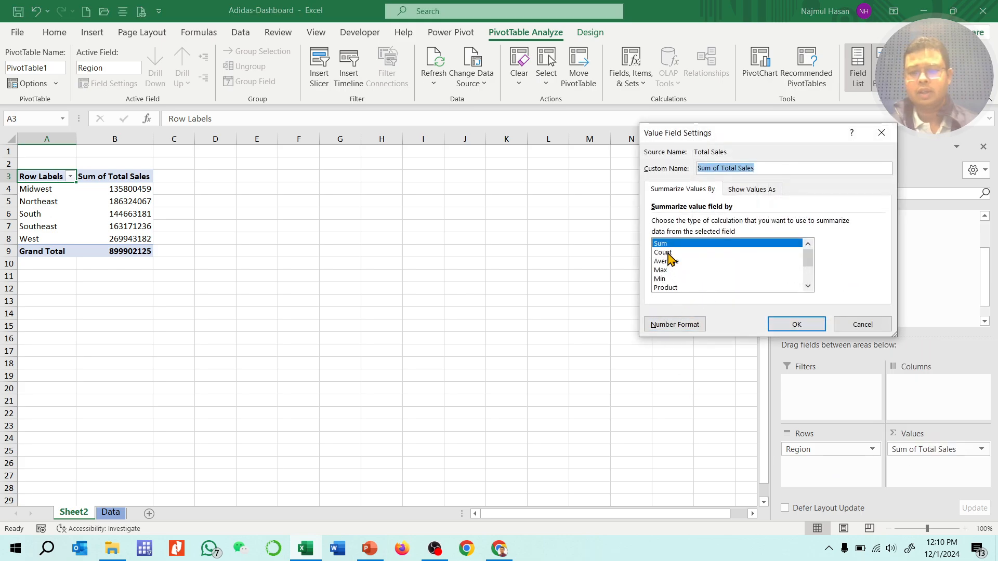
left_click(668, 253)
left_click(672, 262)
left_click(675, 253)
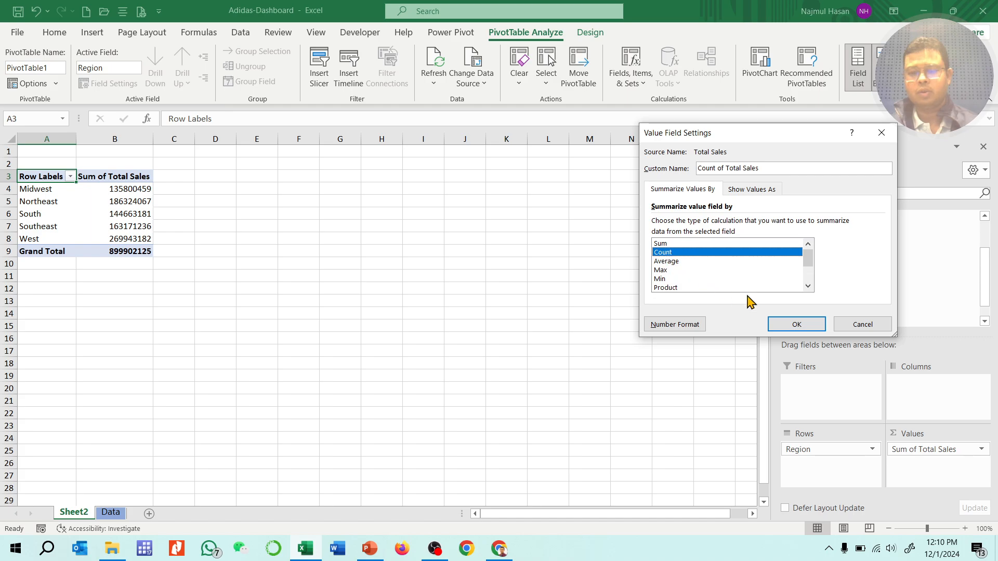
left_click(795, 324)
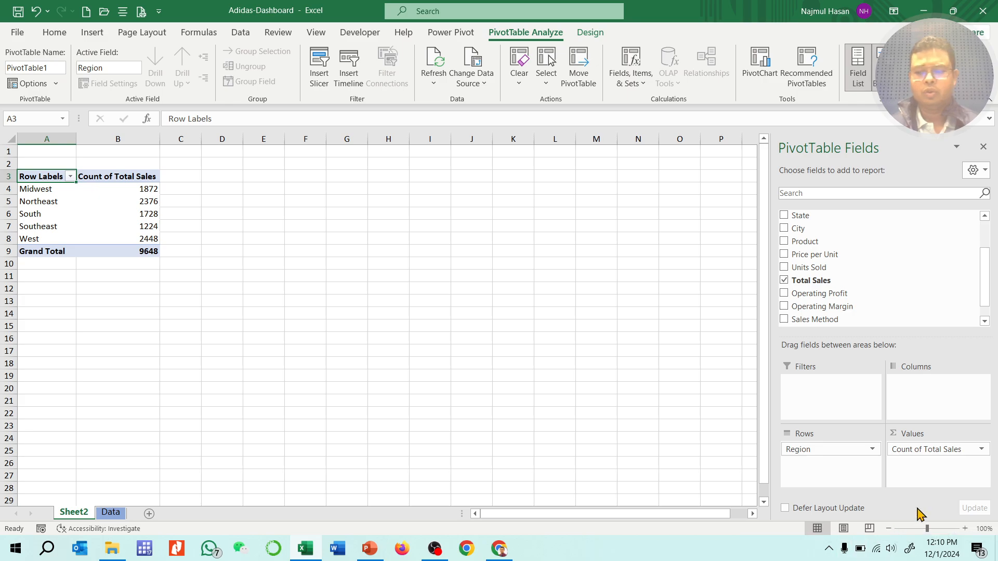
Summarize the Total Sales value field by Average in the PivotTable
left_click(982, 451)
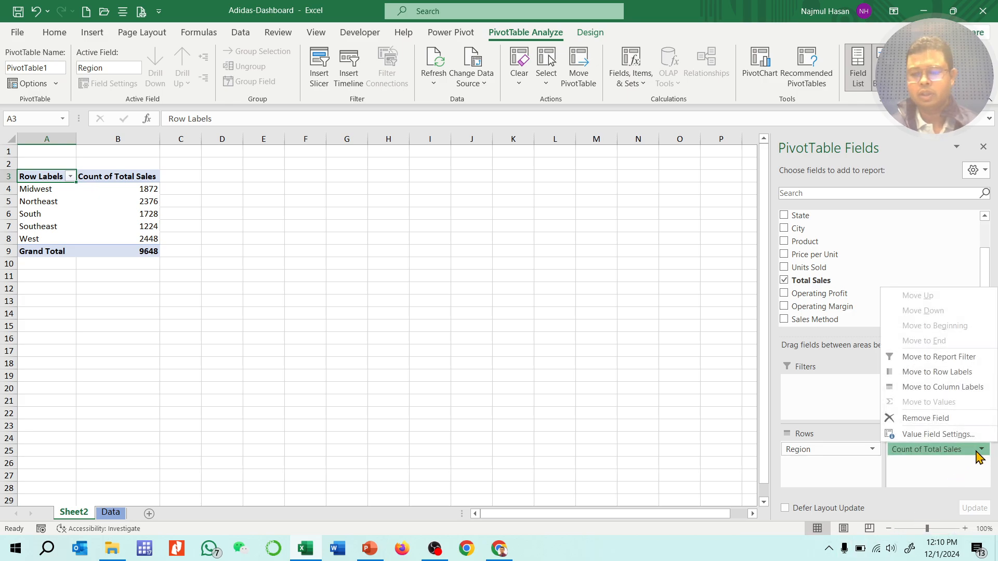
left_click(936, 436)
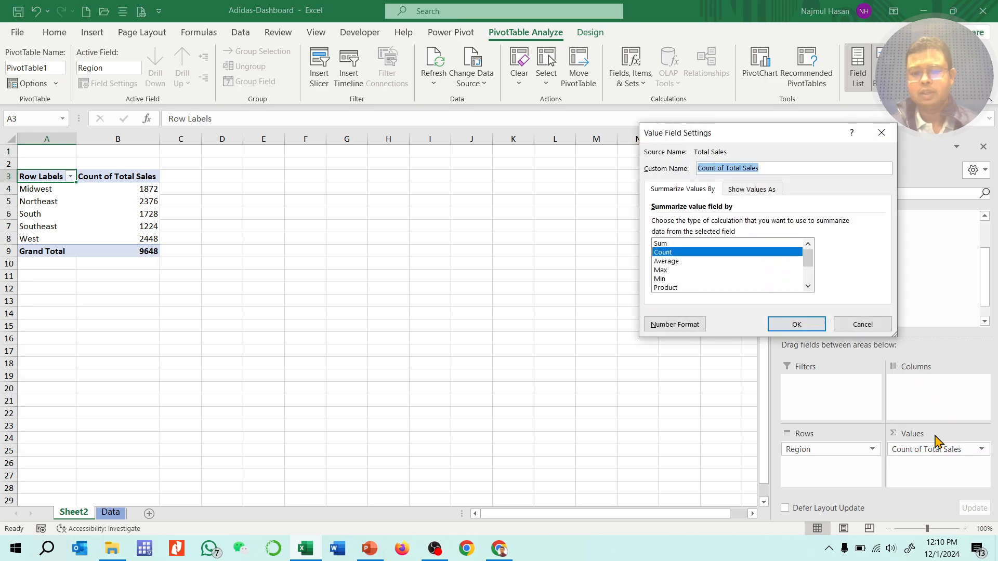
left_click(665, 261)
left_click(774, 324)
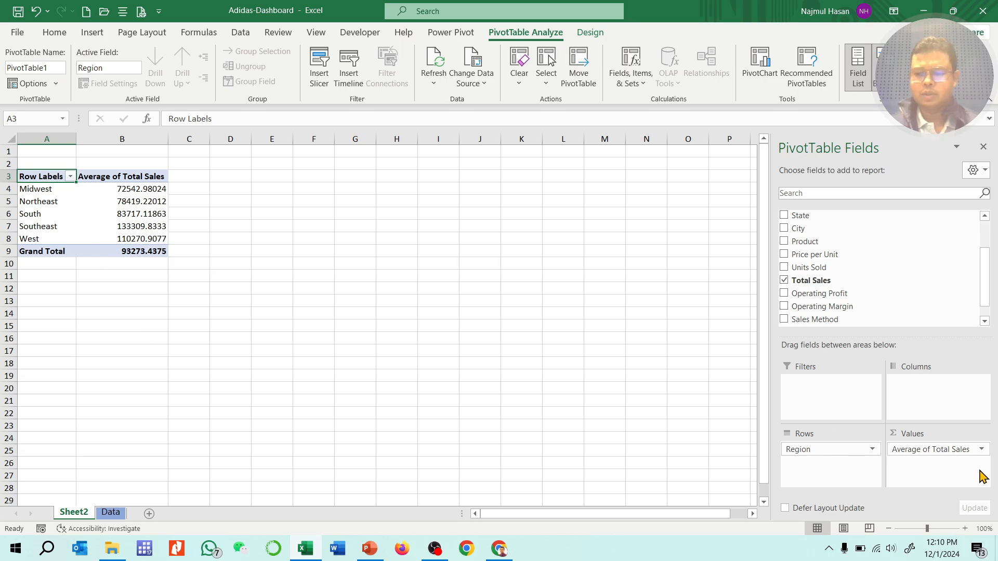
Open the value field settings for Total Sales and look through the available summary calculation types
left_click(982, 450)
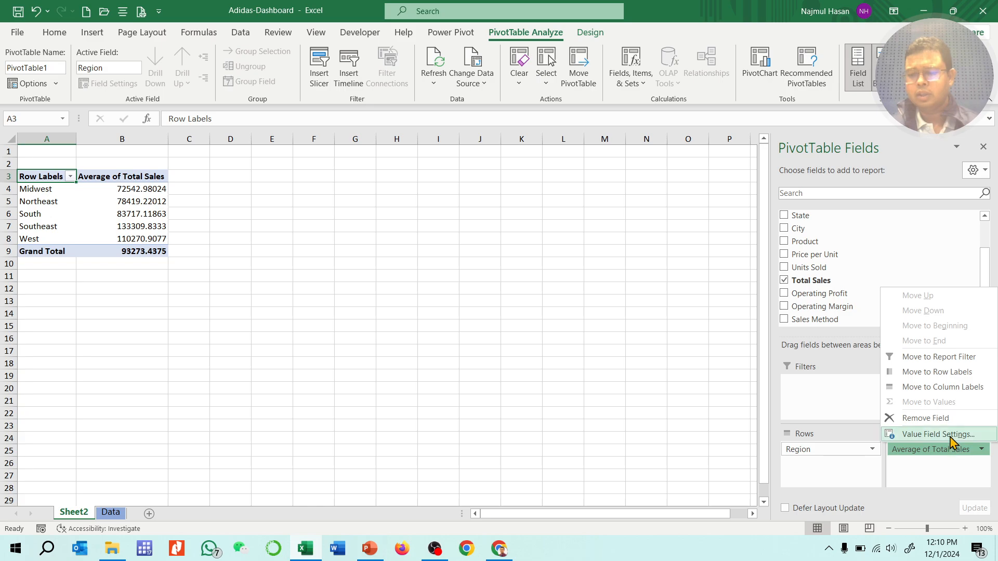
left_click(951, 436)
scroll(702, 283, "down", 2)
scroll(703, 283, "up", 2)
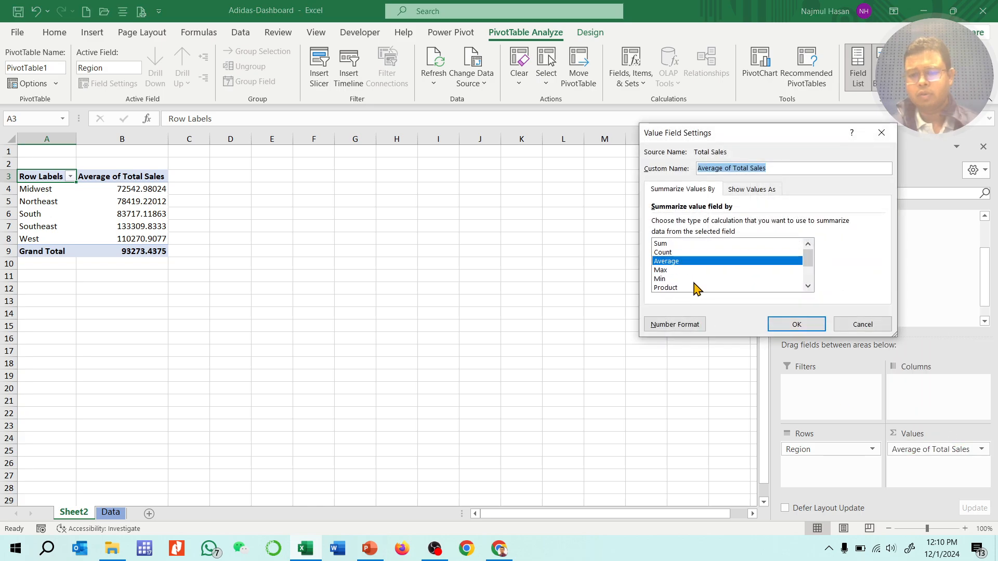
scroll(687, 286, "down", 2)
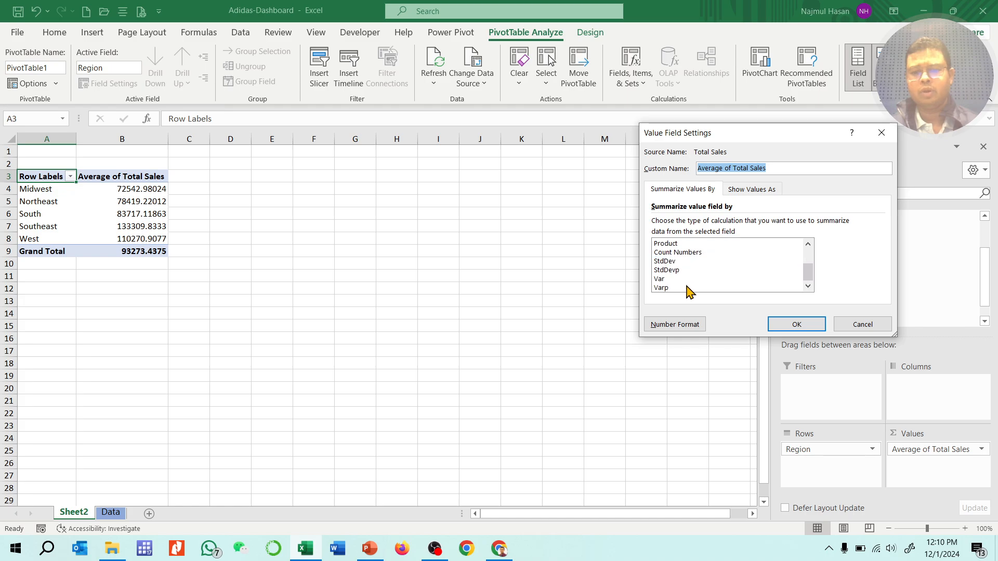
scroll(710, 268, "up", 2)
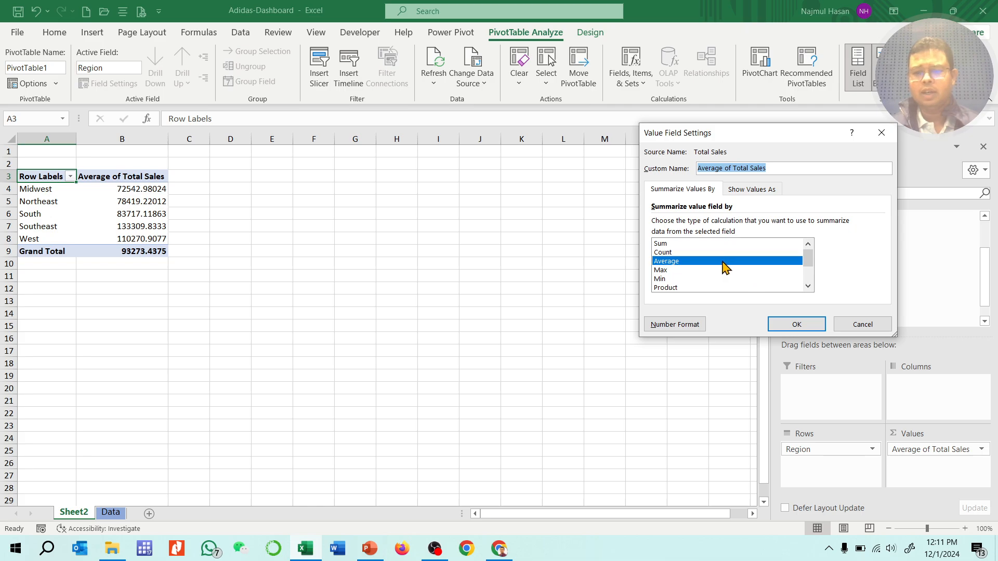
scroll(724, 267, "down", 2)
scroll(723, 272, "up", 2)
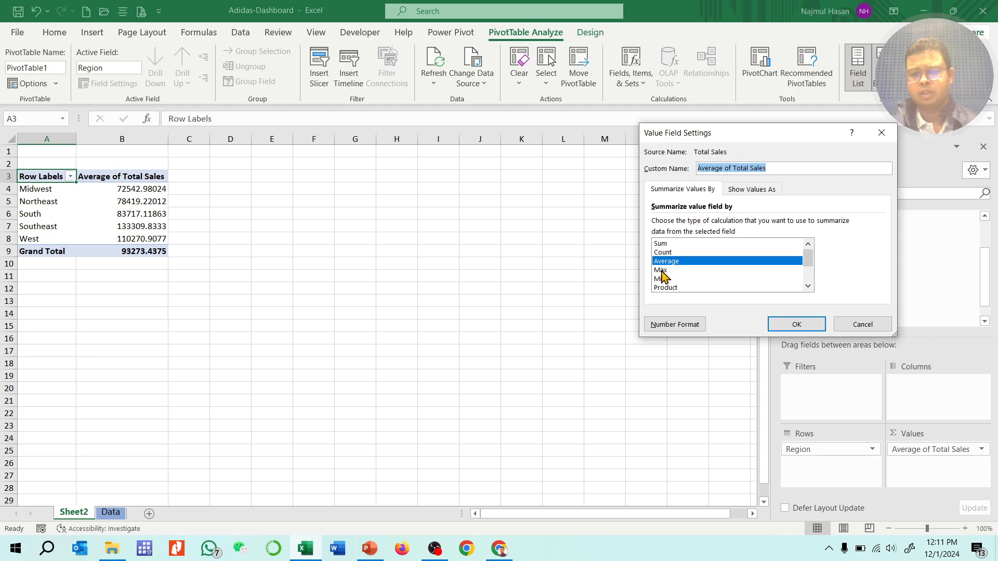
Show the average Total Sales values as % of Column Total
left_click(748, 192)
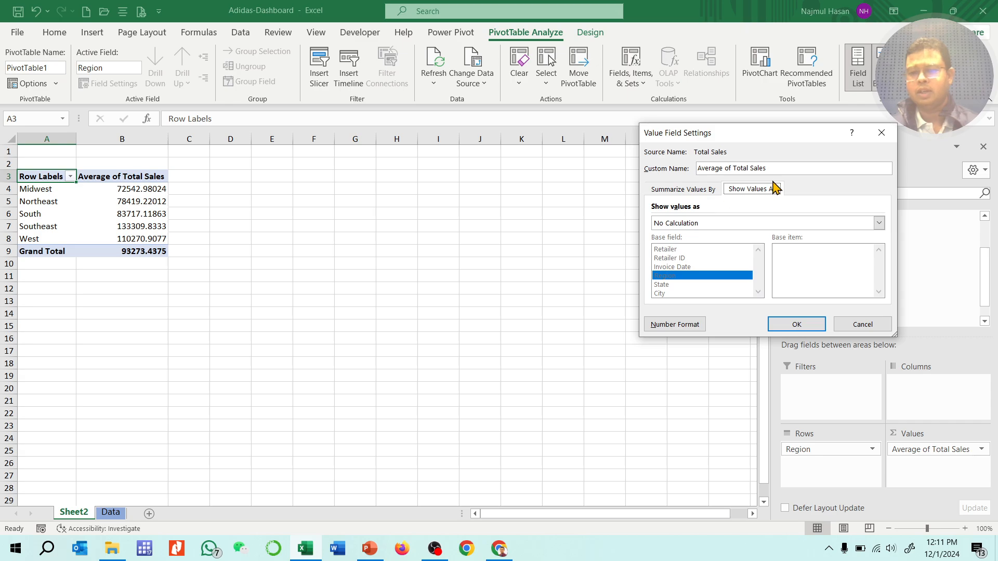
left_click(825, 224)
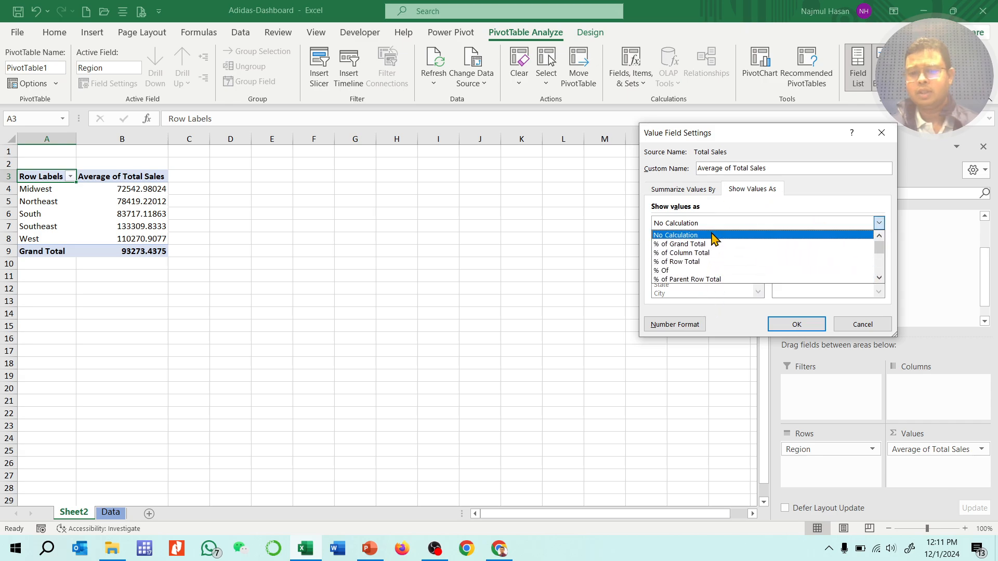
left_click(691, 253)
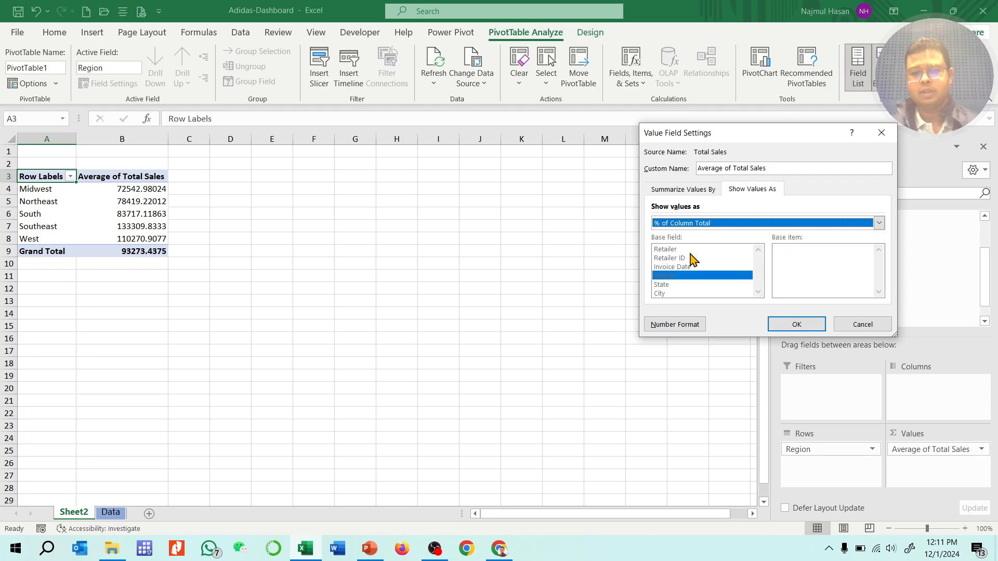
left_click(793, 326)
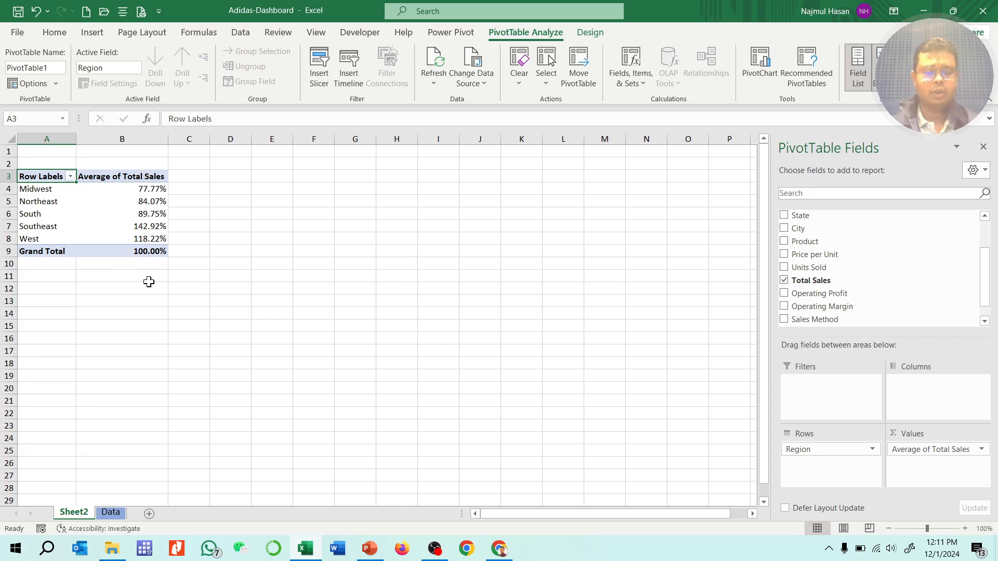
Enlarge the sheet and examine the Grand Total percentage of the PivotTable
scroll(134, 312, "up", 6)
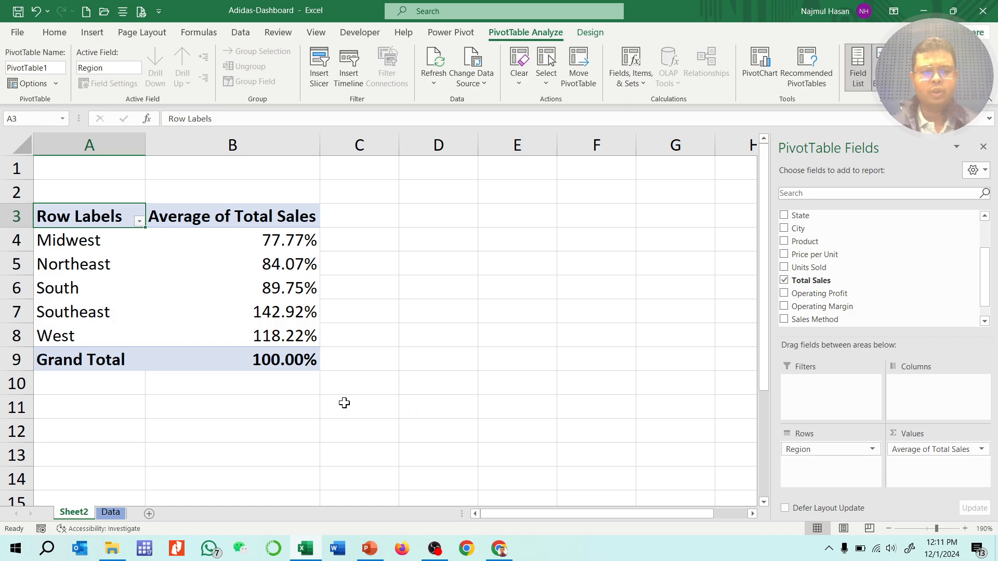
left_click(296, 364)
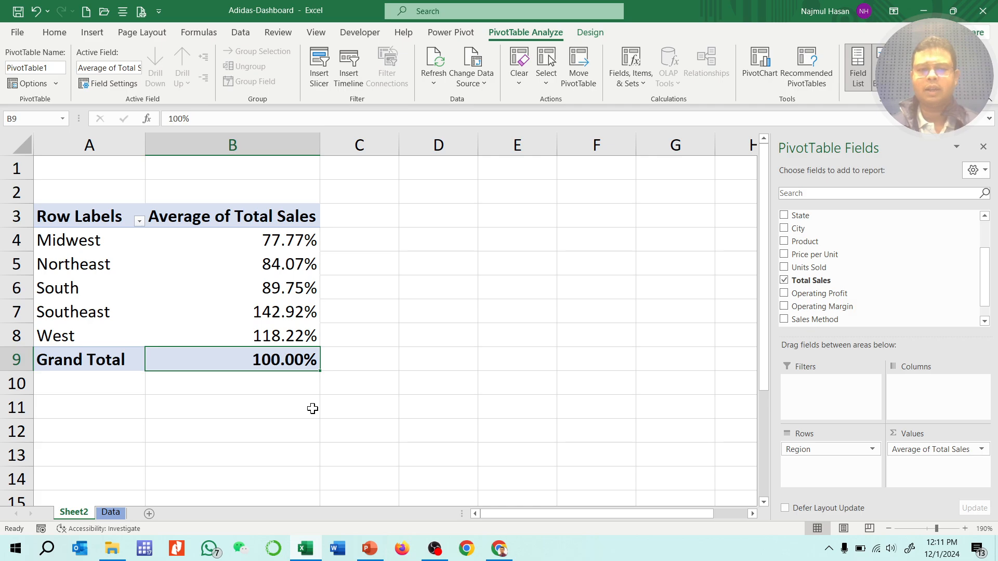
left_click(379, 374)
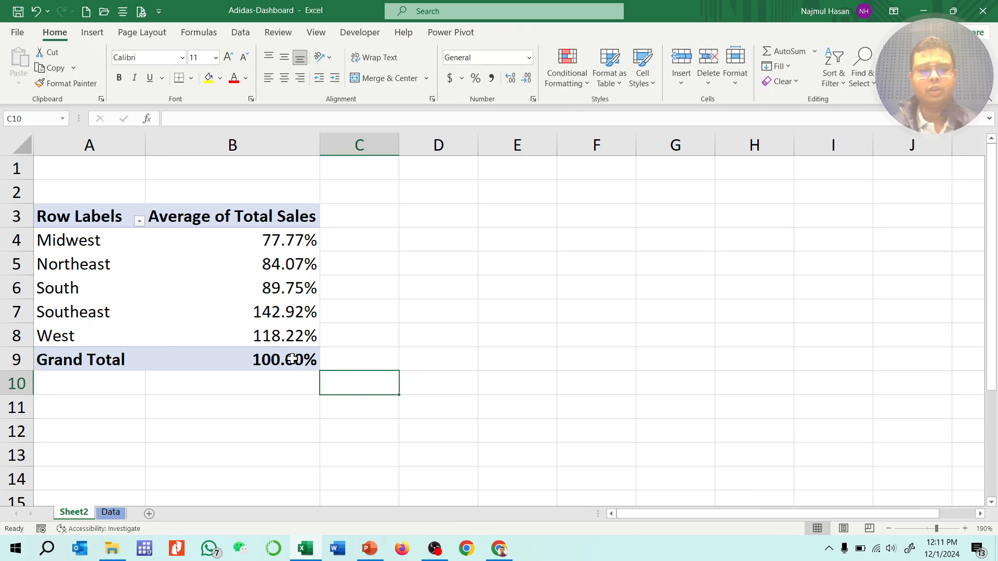
left_click(297, 359)
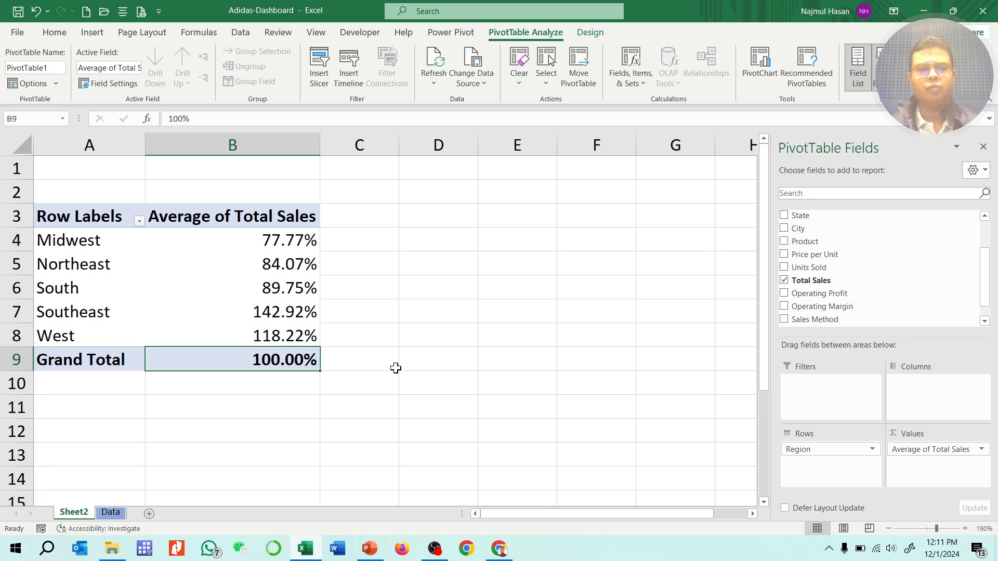
Switch to PowerPoint, review the blank rows or columns rule on the Organize your Data slide, and return to the Excel workbook
left_click(369, 548)
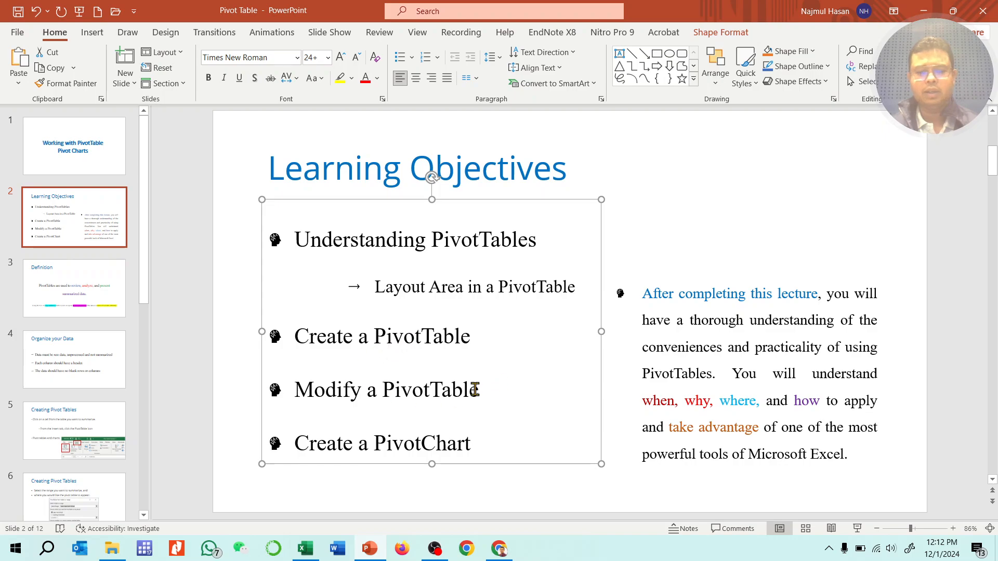
left_click(106, 313)
left_click(96, 363)
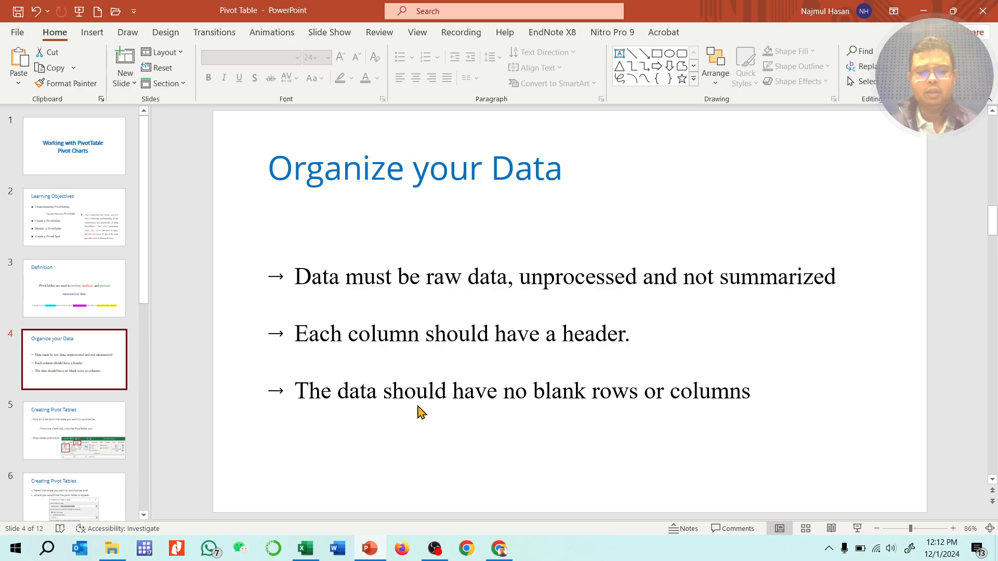
left_click(300, 395)
left_click_drag(300, 395, 741, 395)
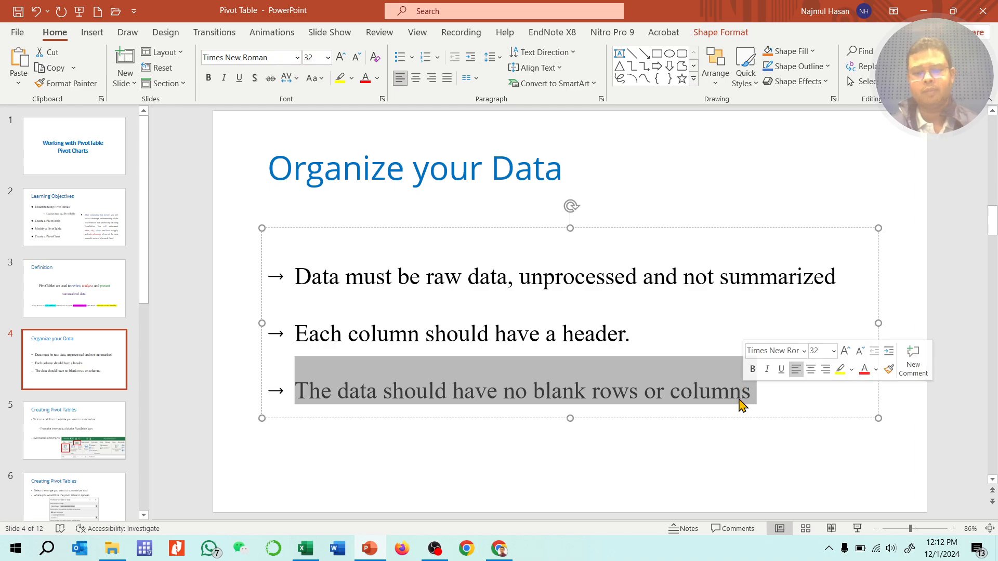
left_click(679, 450)
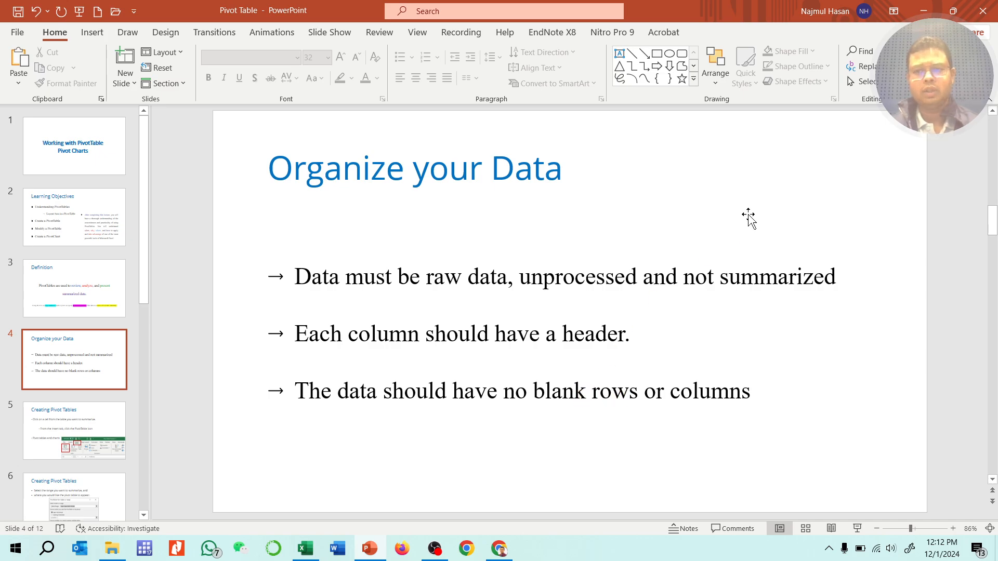
left_click(925, 12)
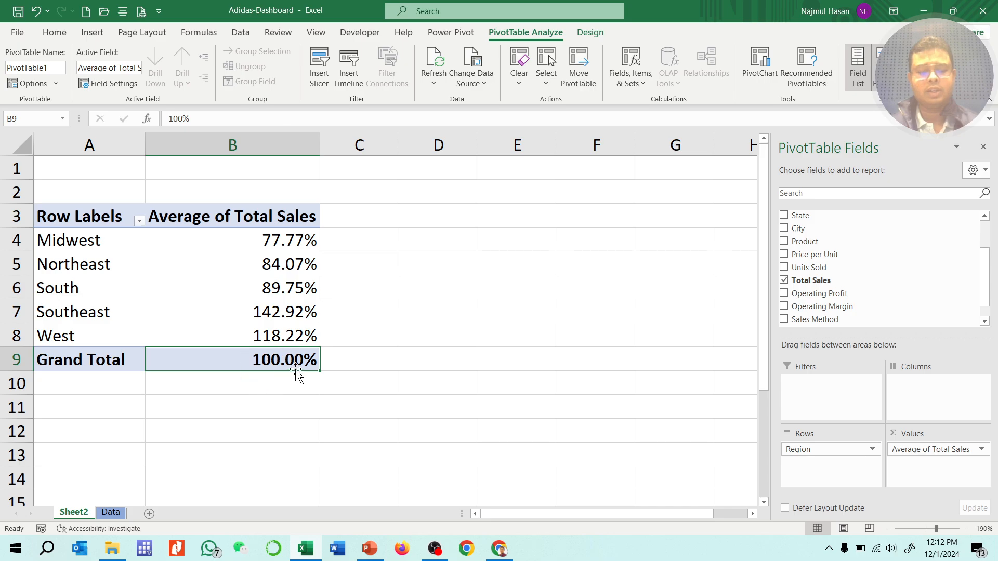
left_click(475, 335)
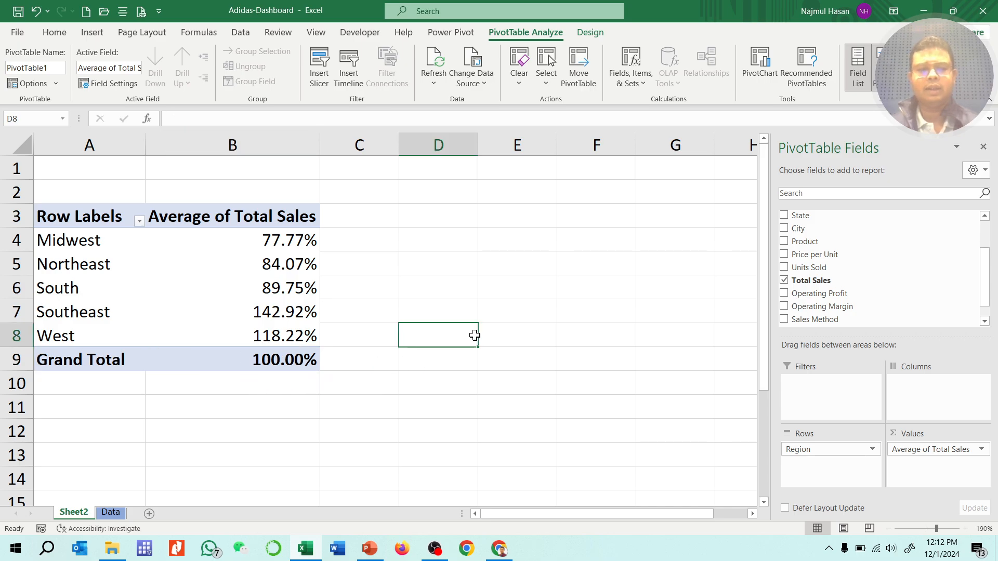
left_click(306, 266)
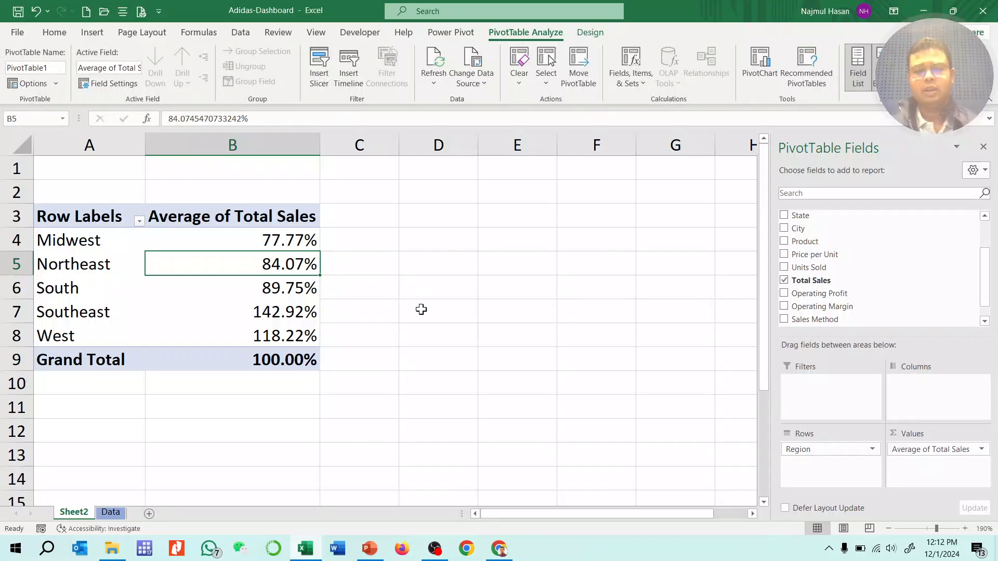
Move the Region field from the PivotTable's rows to its columns
mouse_move(312, 329)
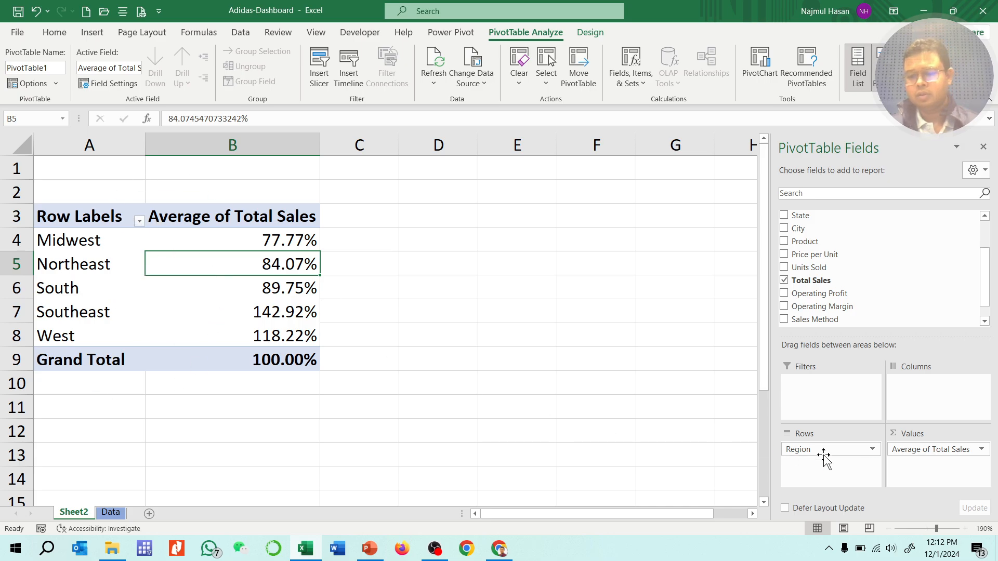
left_click_drag(822, 451, 931, 384)
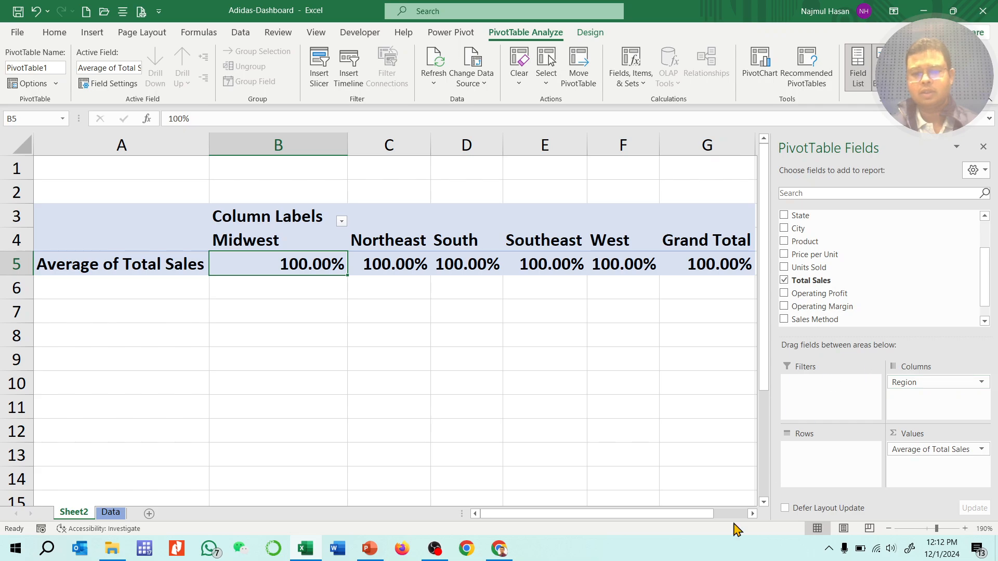
scroll(441, 384, "down", 2)
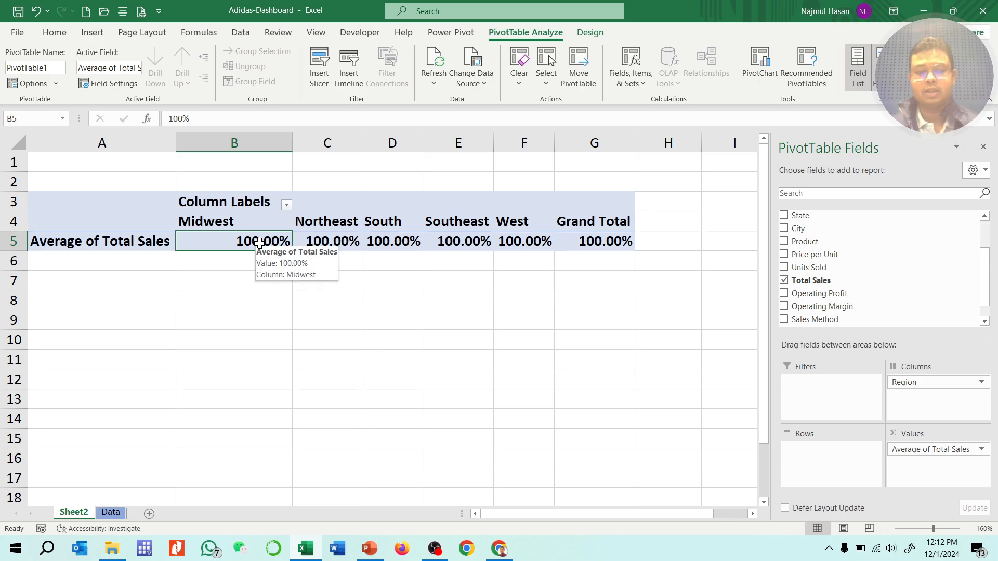
Show the average Total Sales values as % of Row Total and examine the regional percentages and the Grand Total
left_click(981, 450)
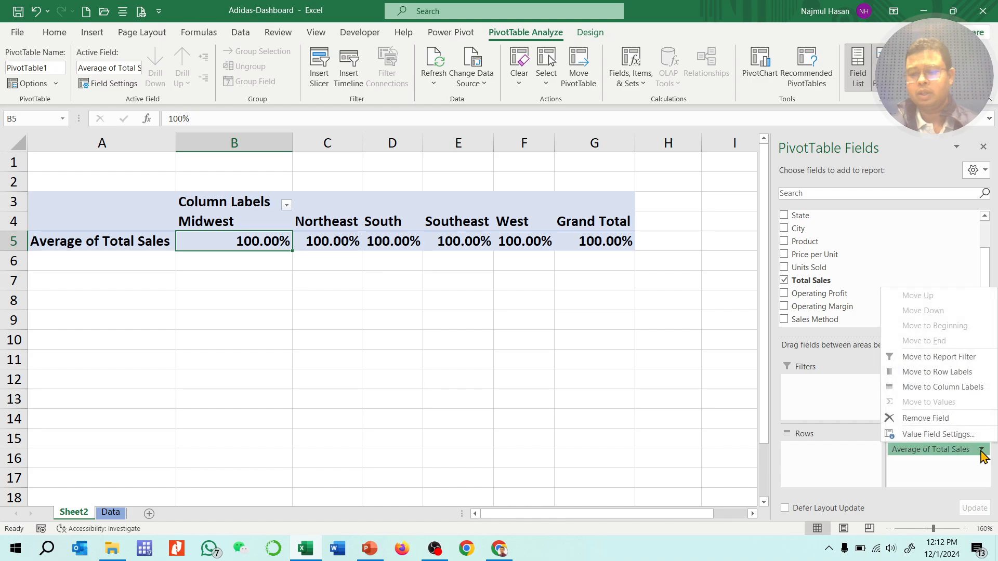
left_click(938, 435)
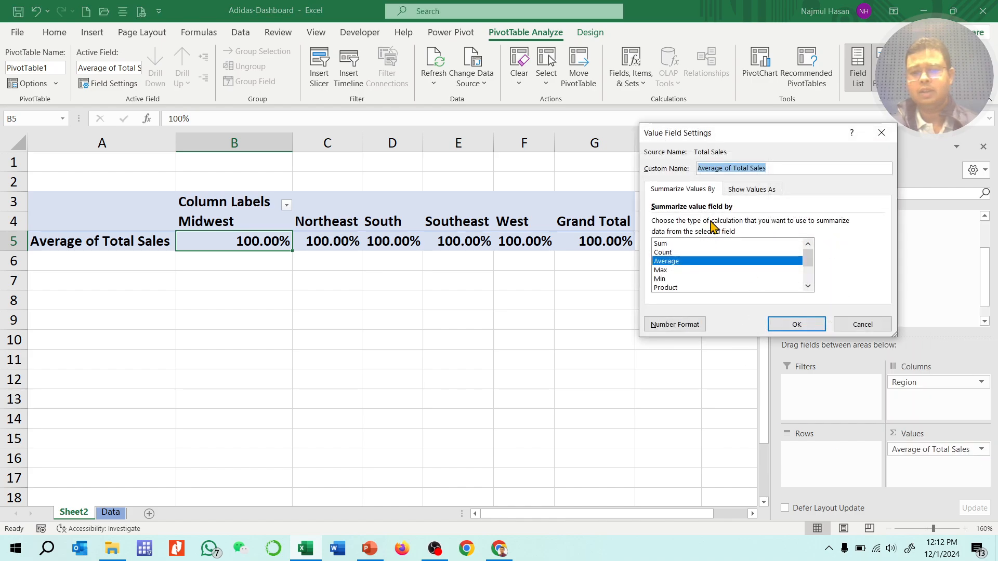
left_click(754, 191)
left_click(767, 225)
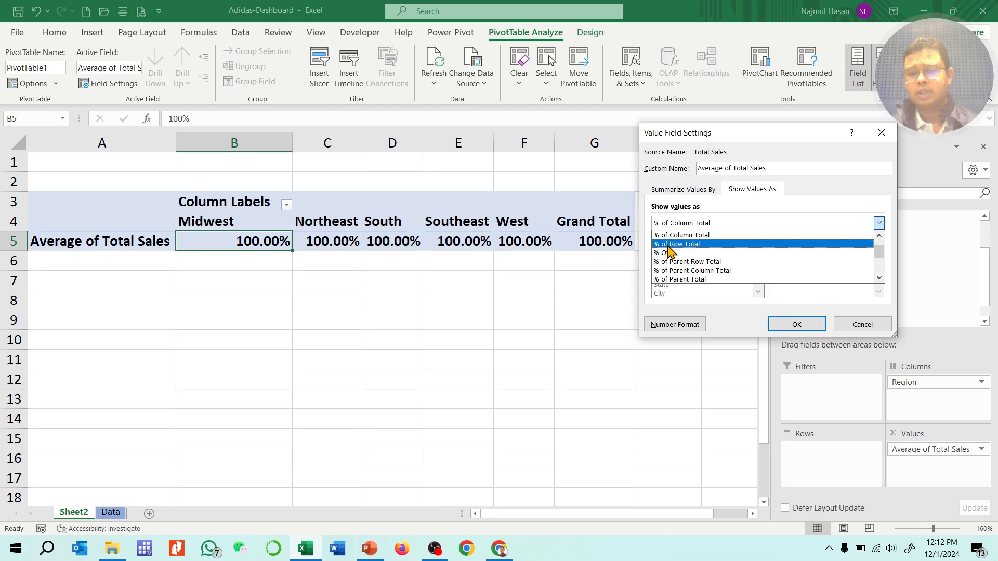
left_click(684, 244)
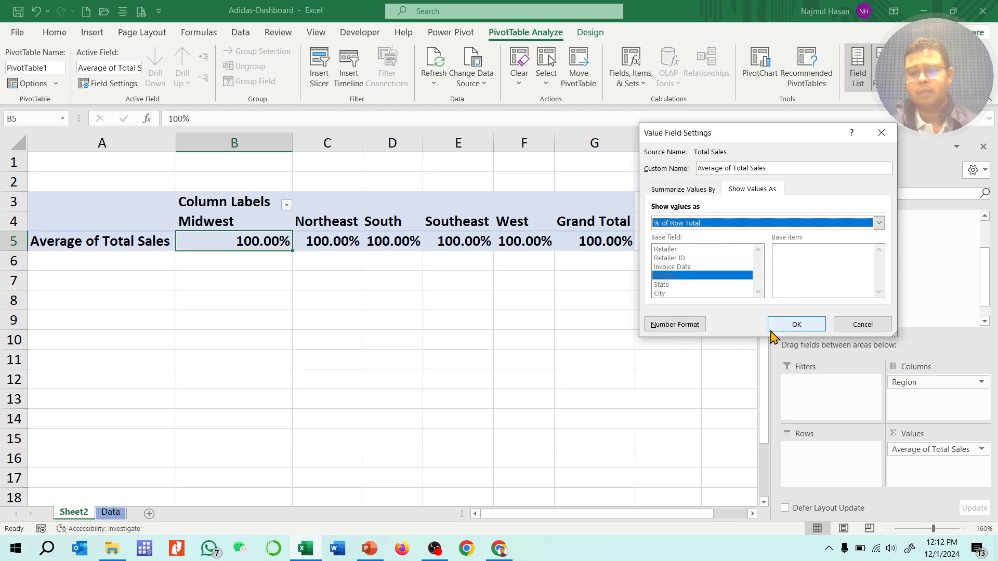
left_click(796, 325)
left_click(468, 318)
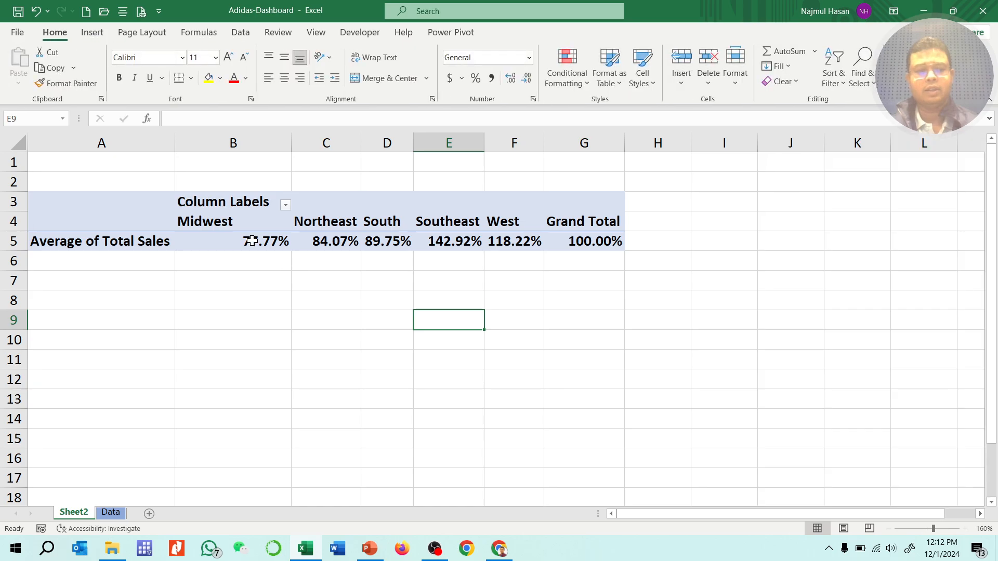
left_click_drag(255, 243, 539, 244)
left_click(581, 248)
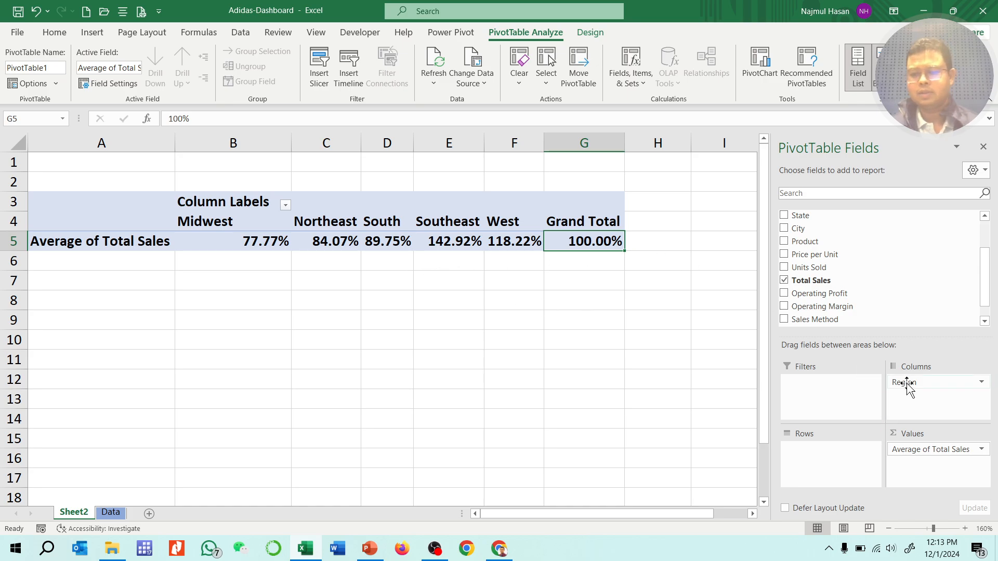
Move the Region field back to the PivotTable's rows and summarize Total Sales by Sum
left_click_drag(903, 383, 809, 474)
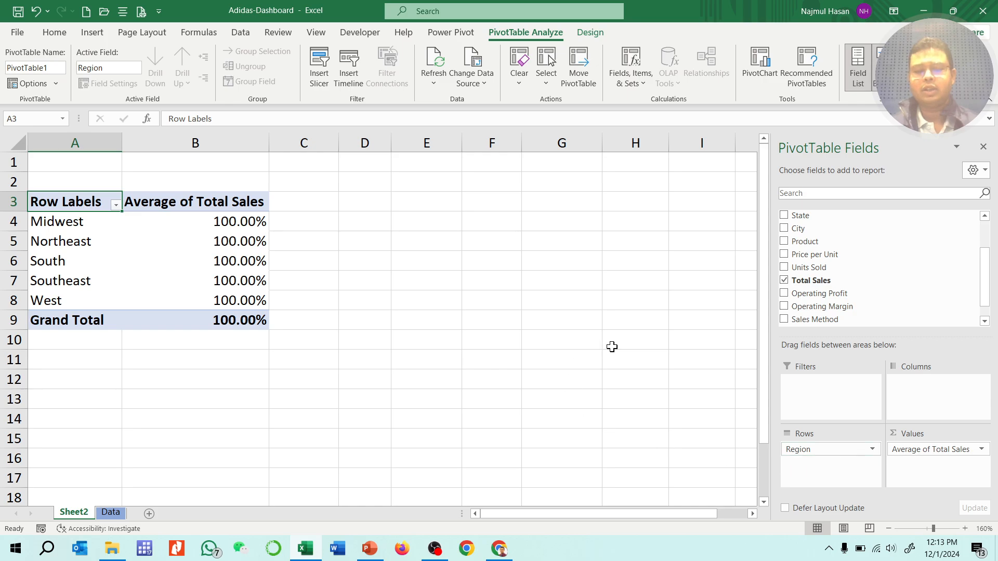
left_click(958, 450)
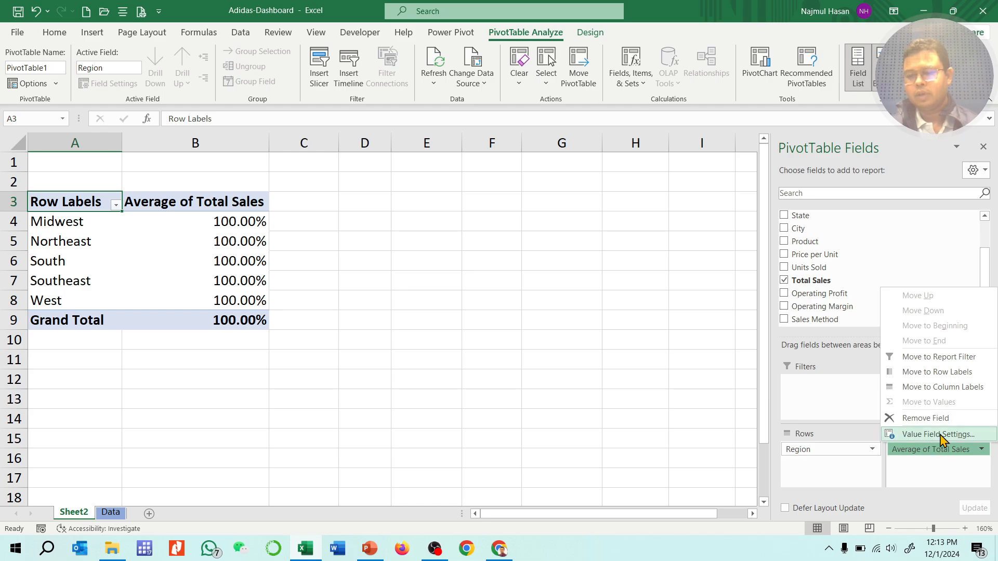
left_click(939, 437)
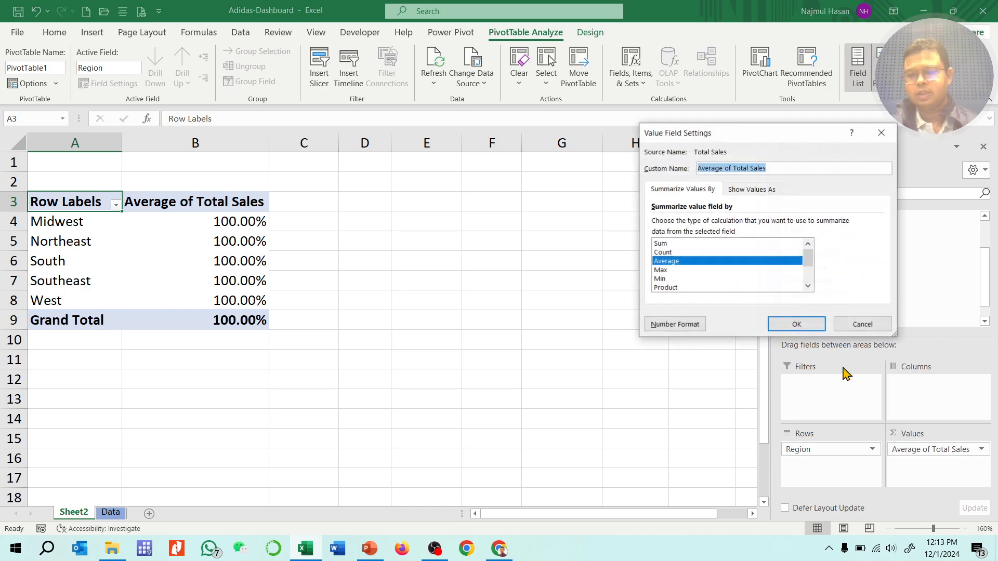
left_click(664, 243)
left_click(770, 329)
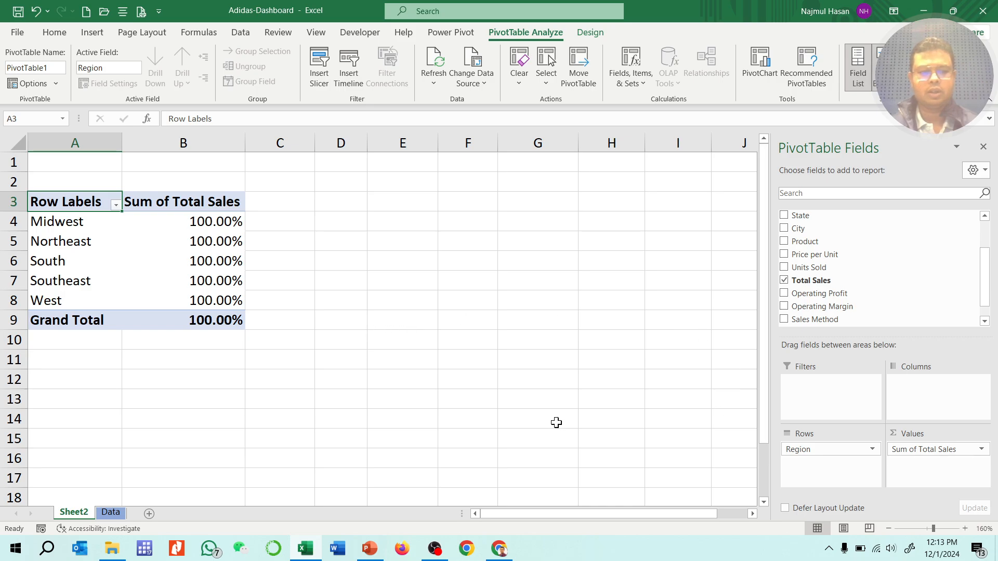
Show the summed Total Sales values as % of Column Total
left_click(962, 451)
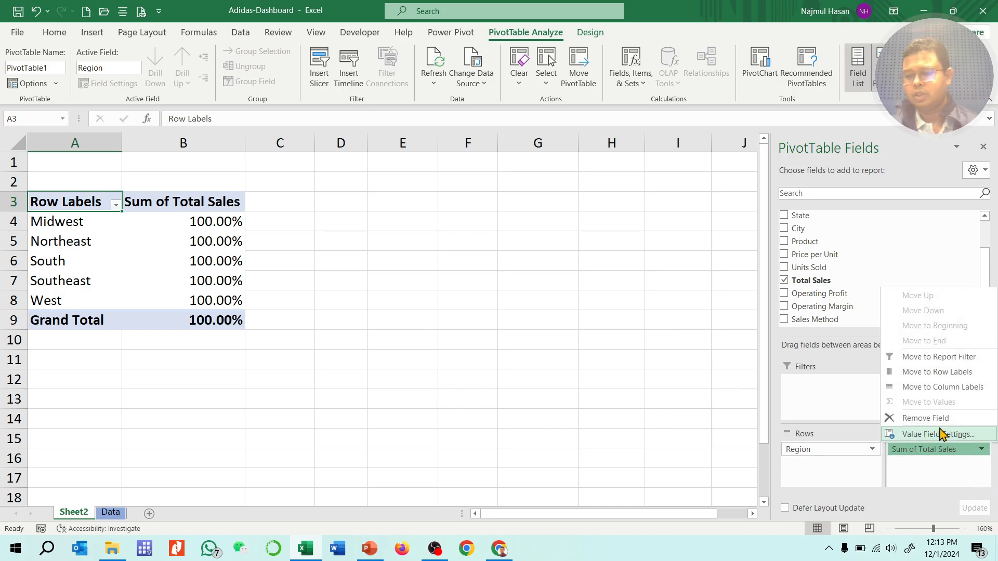
left_click(938, 435)
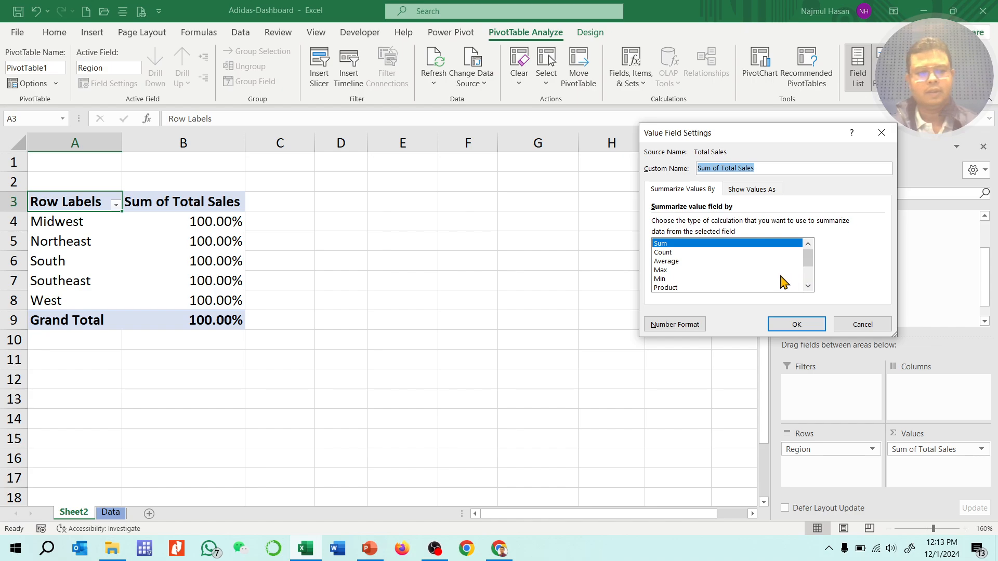
scroll(696, 270, "down", 2)
scroll(694, 266, "up", 2)
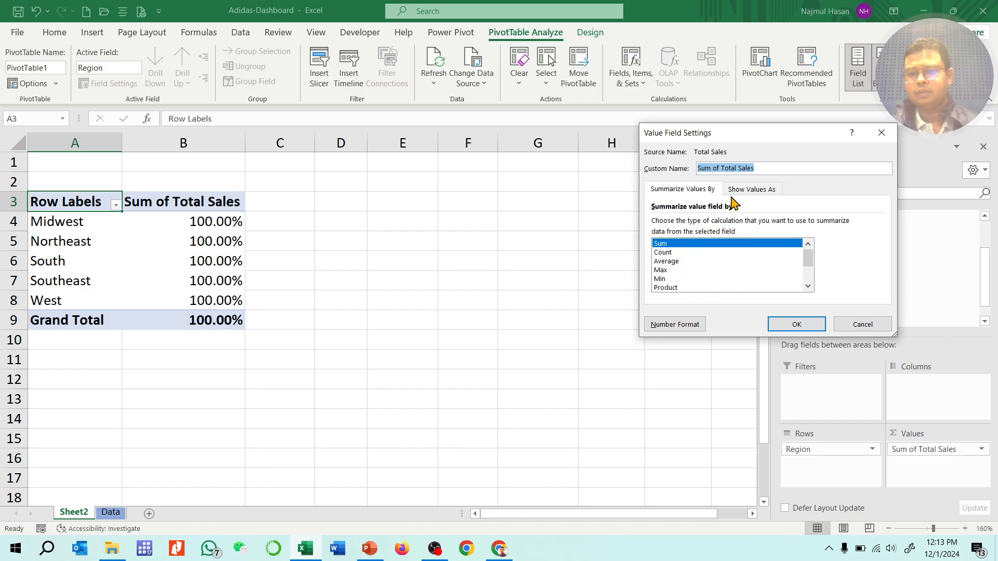
left_click(747, 191)
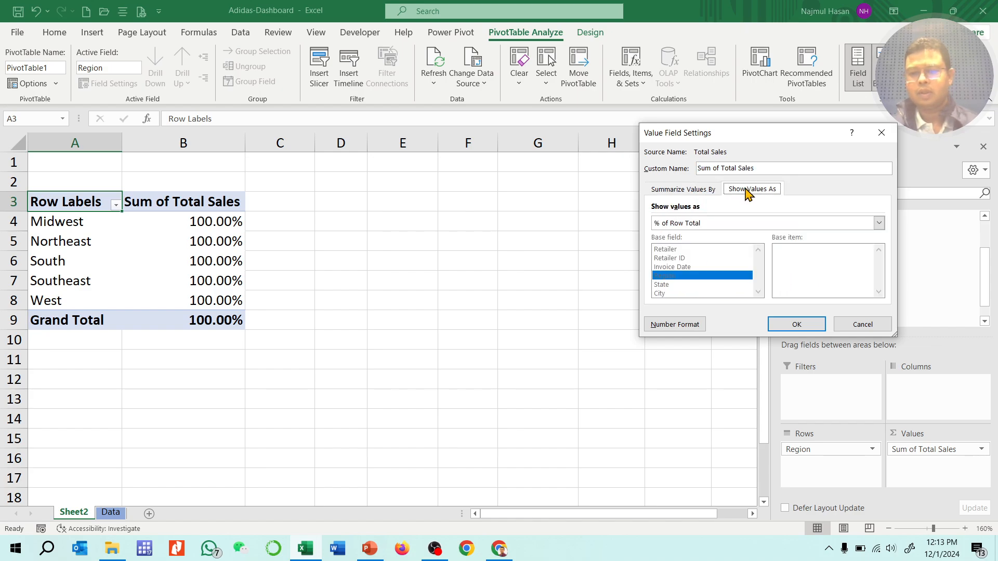
left_click(722, 225)
left_click(703, 254)
left_click(796, 324)
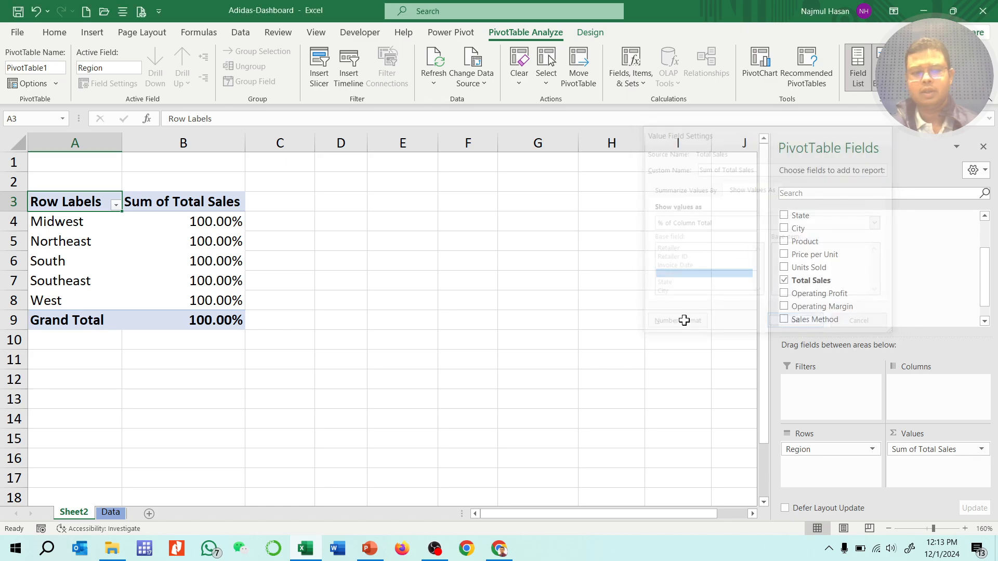
left_click(336, 380)
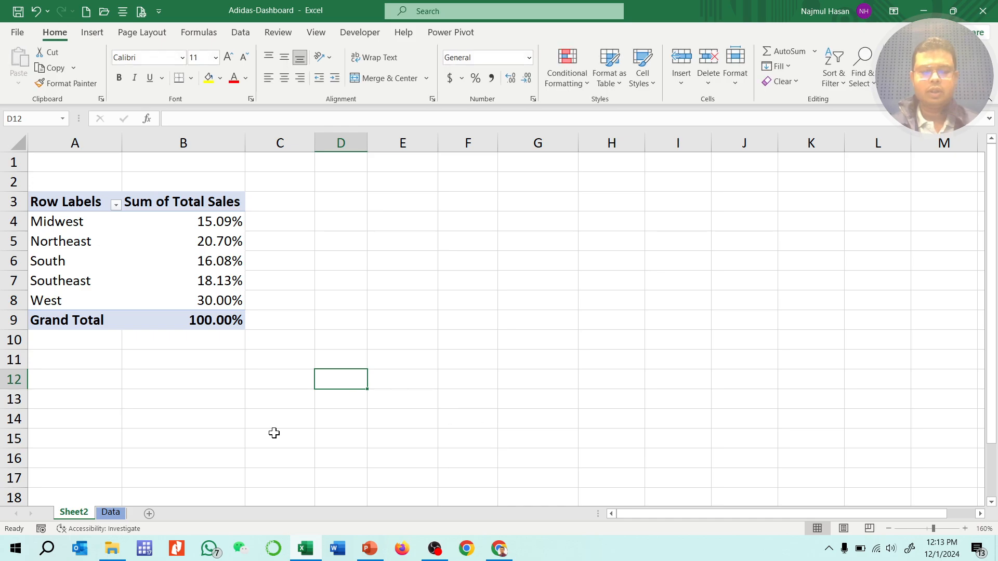